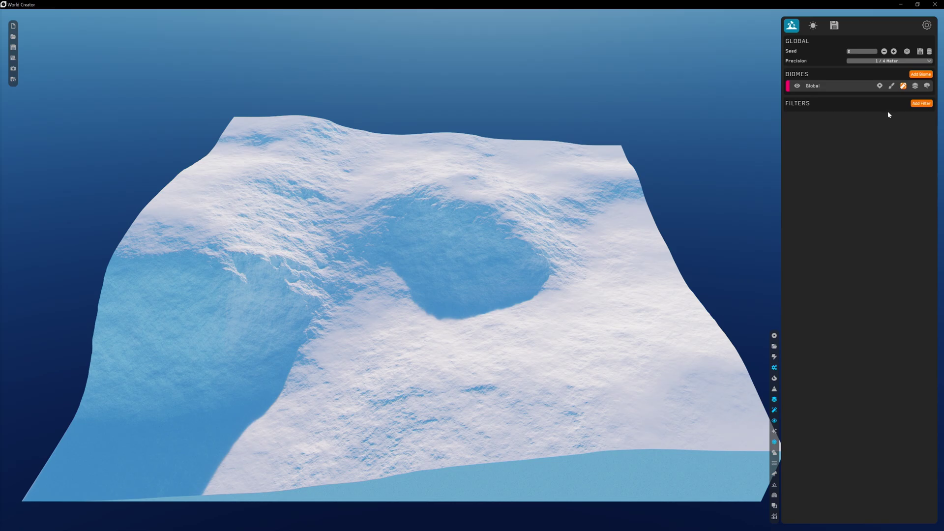
Browse the Add Filter categories and look at the Global biome's settings.
{"action": "left_click", "coordinate": [918, 104]}
{"action": "mouse_move", "coordinate": [859, 139]}
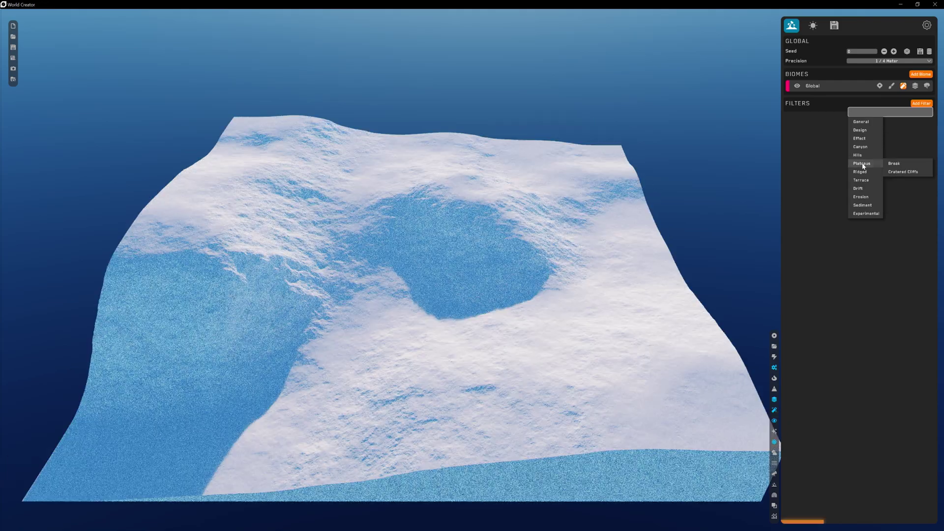
{"action": "mouse_move", "coordinate": [860, 172]}
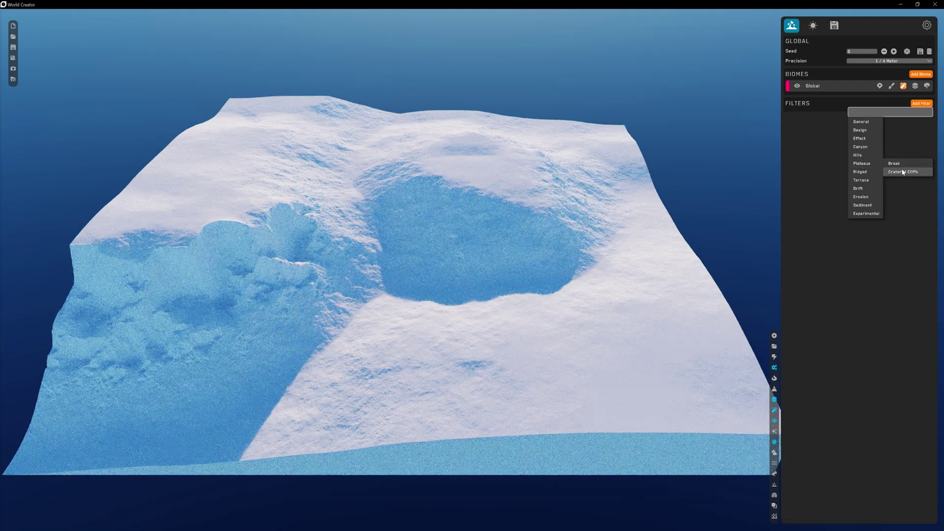
{"action": "mouse_move", "coordinate": [865, 199]}
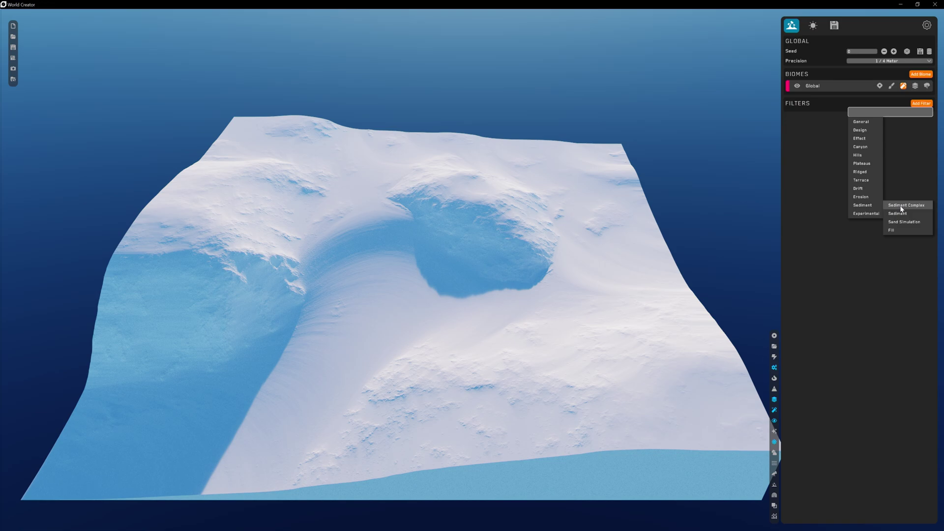
{"action": "left_click", "coordinate": [901, 205]}
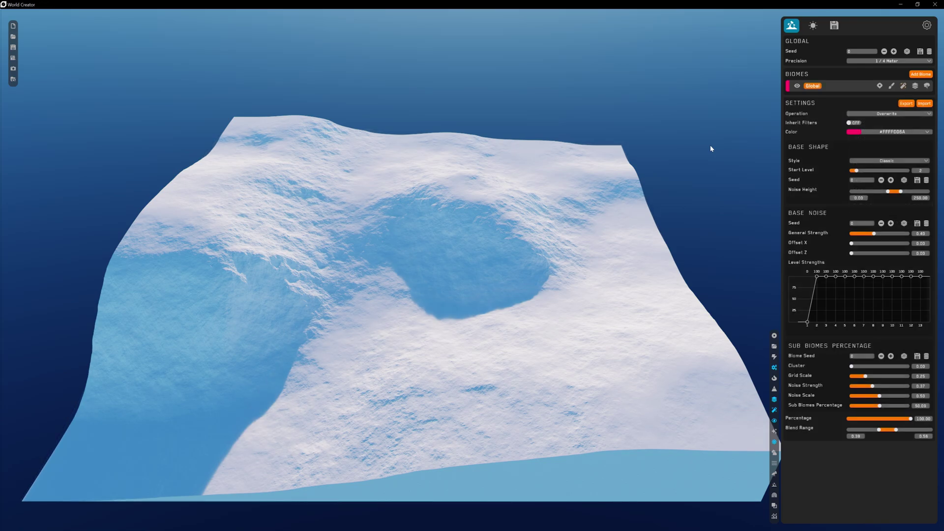
{"action": "left_click", "coordinate": [903, 87]}
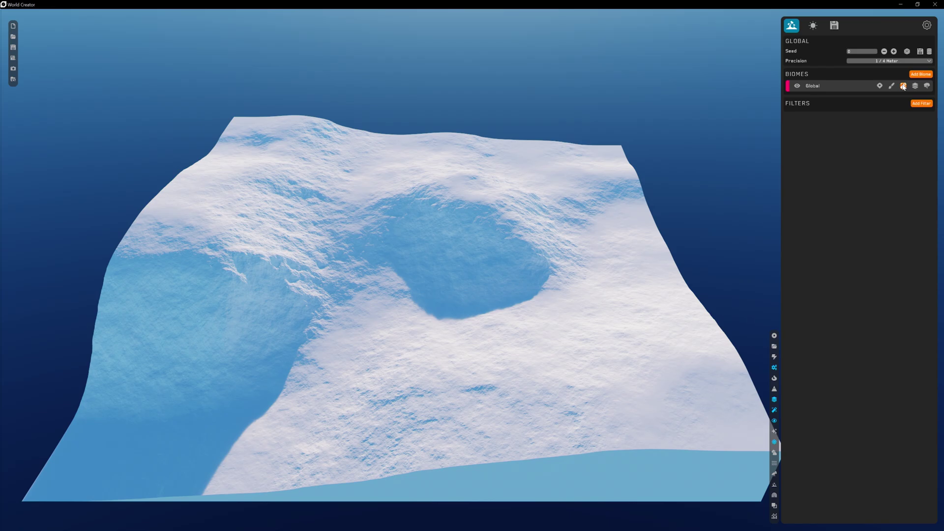
Check the filter list and application preferences, then return to the biome filter panel.
{"action": "left_click", "coordinate": [922, 104]}
{"action": "mouse_move", "coordinate": [873, 123]}
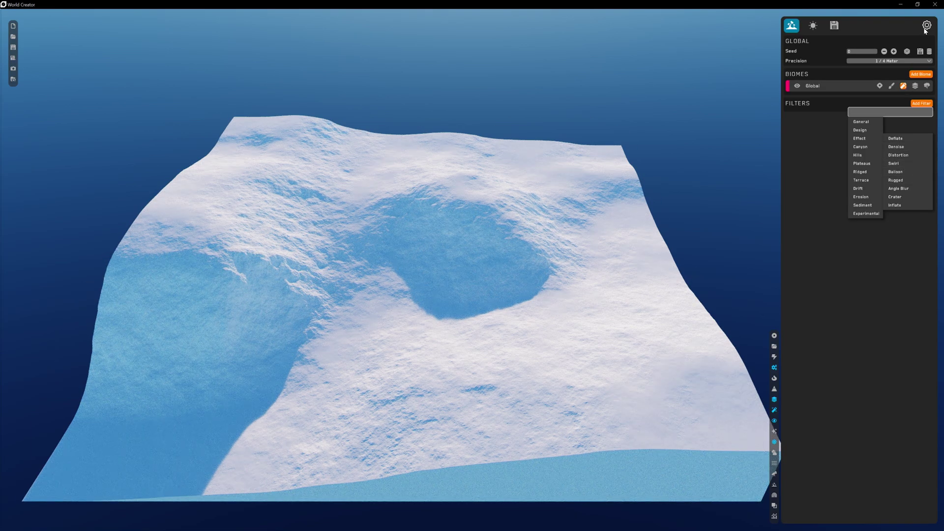
{"action": "left_click", "coordinate": [927, 26]}
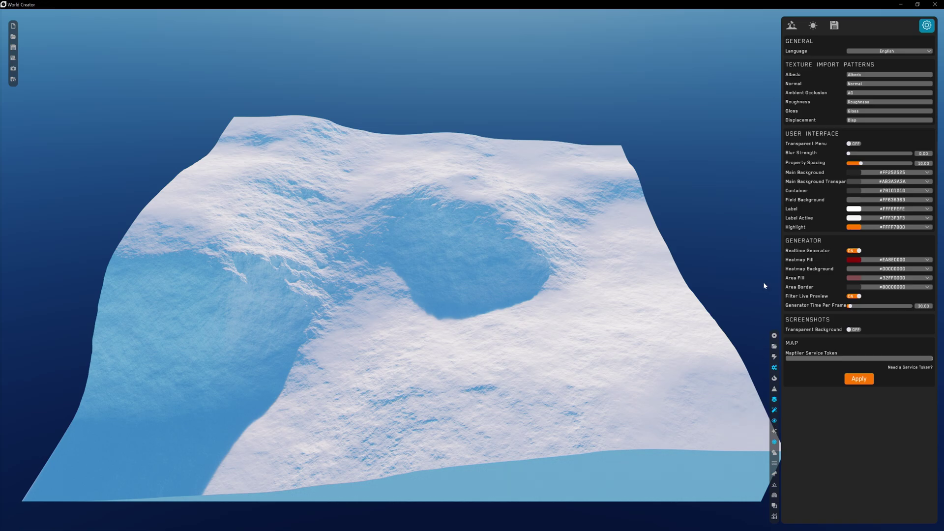
{"action": "left_click", "coordinate": [792, 25]}
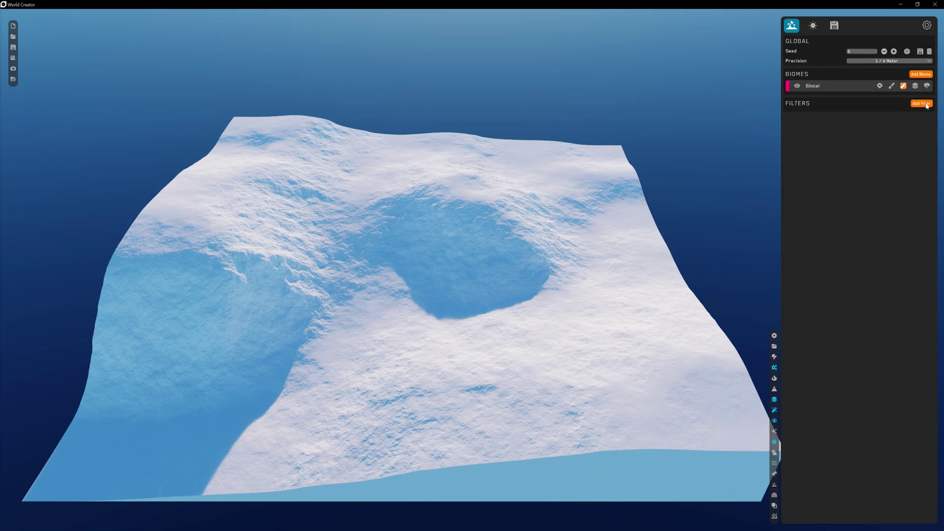
Add Canyon, Erosion Flow and Sediment Complex filters to the Global biome in turn.
{"action": "left_click", "coordinate": [904, 86]}
{"action": "left_click", "coordinate": [902, 155]}
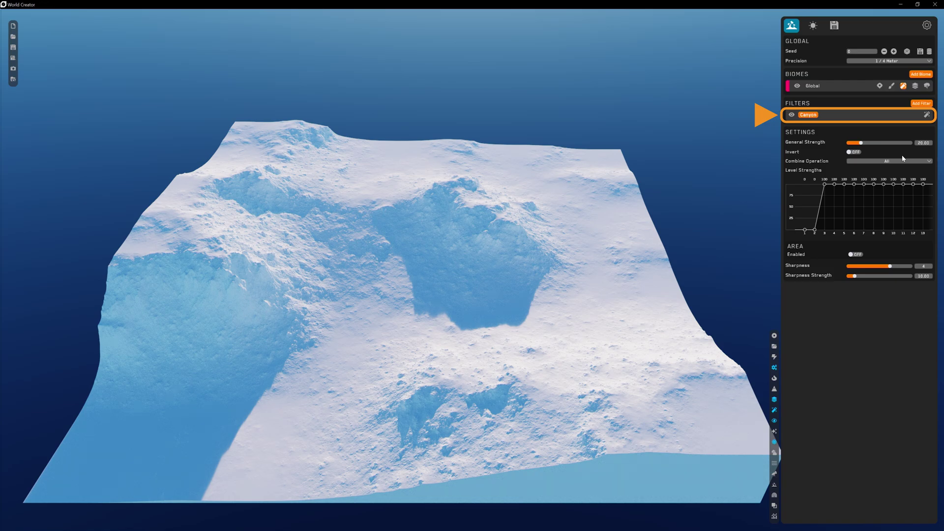
{"action": "left_click", "coordinate": [921, 103]}
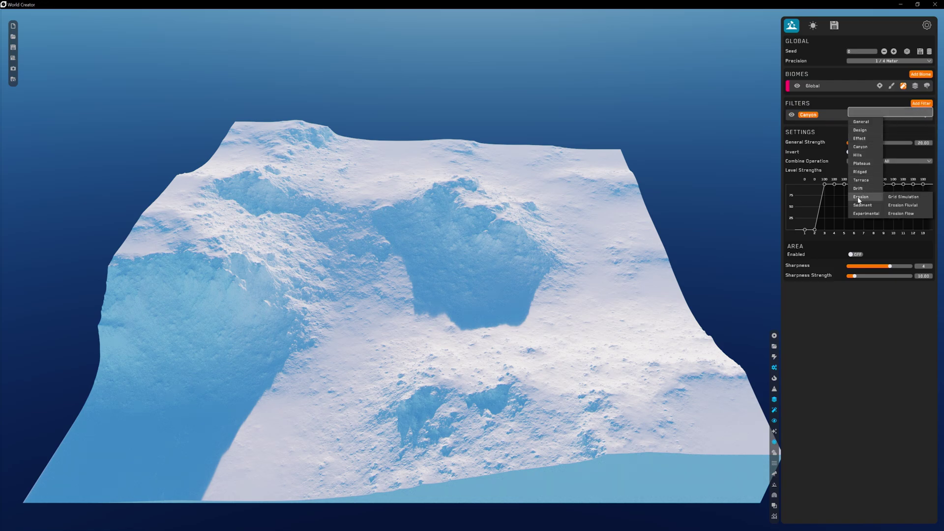
{"action": "left_click", "coordinate": [900, 214]}
{"action": "left_click", "coordinate": [921, 103]}
{"action": "mouse_move", "coordinate": [865, 205]}
{"action": "left_click", "coordinate": [898, 206]}
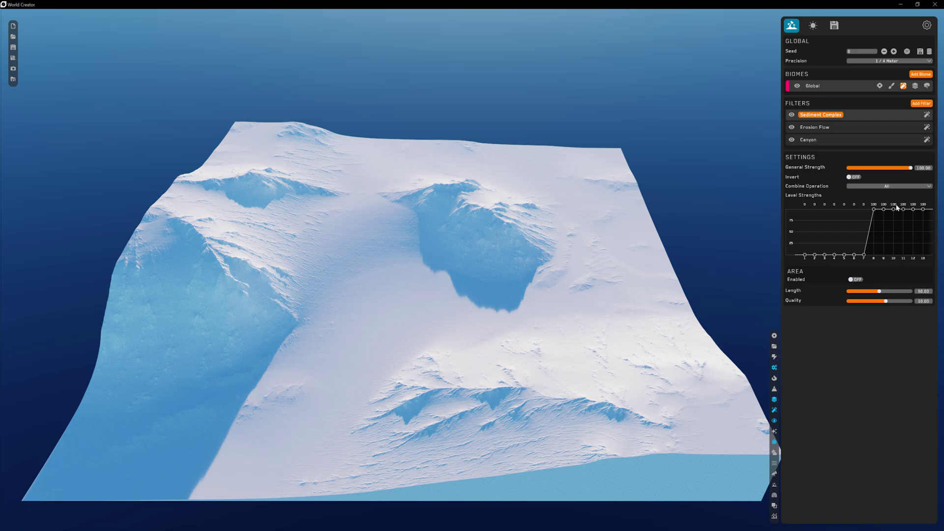
Hide and re-show Erosion Flow to compare the terrain, then select it.
{"action": "left_click", "coordinate": [791, 127]}
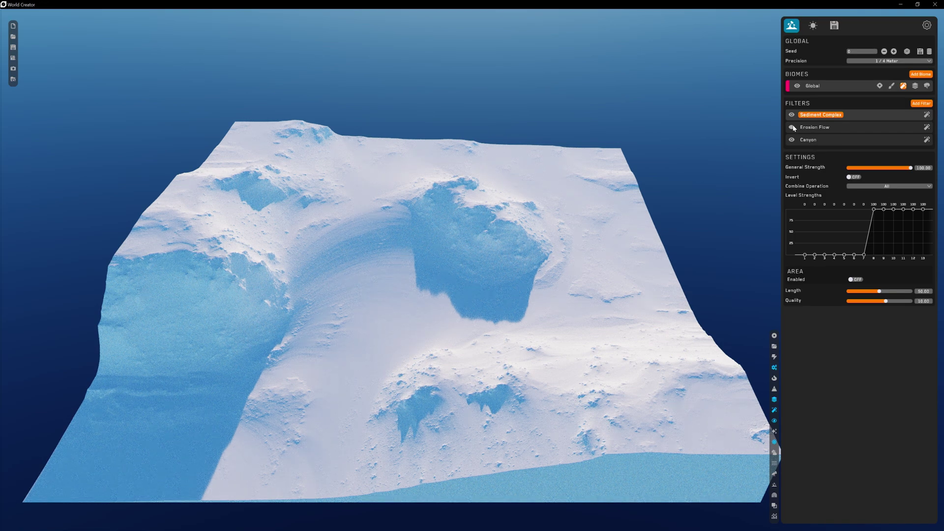
{"action": "left_click", "coordinate": [792, 127]}
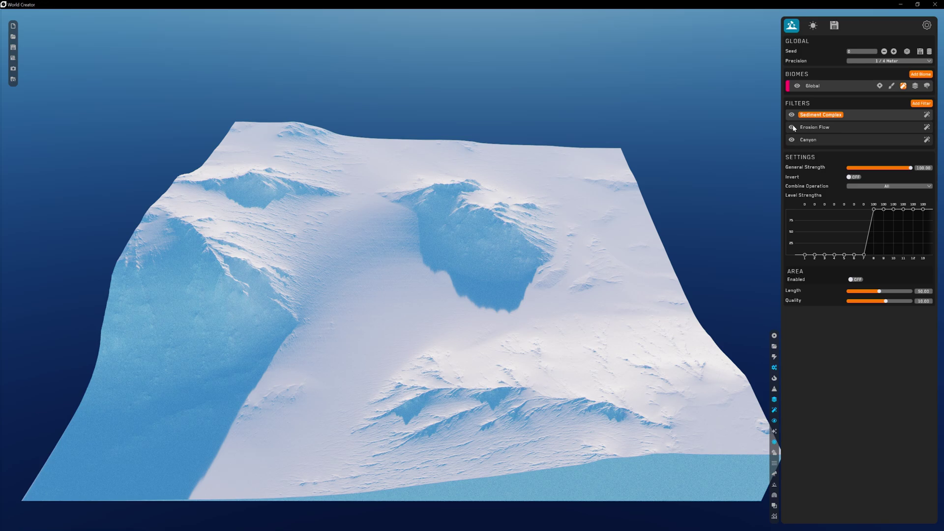
{"action": "left_click", "coordinate": [809, 128]}
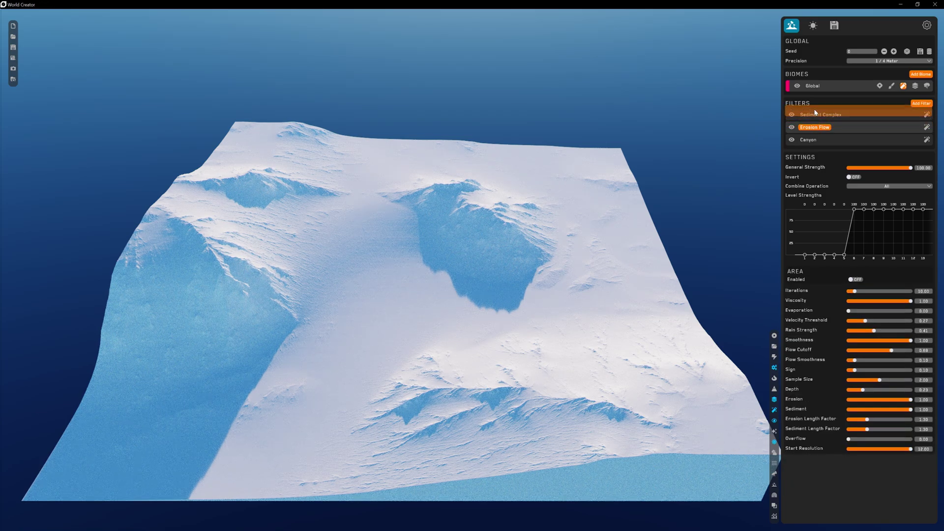
Reorder the filters to Canyon, Erosion Flow, Sediment Complex, ending on Sediment Complex.
{"action": "mouse_move", "coordinate": [815, 115]}
{"action": "left_mouse_down"}
{"action": "mouse_move", "coordinate": [813, 137]}
{"action": "mouse_move", "coordinate": [816, 114]}
{"action": "left_mouse_up"}
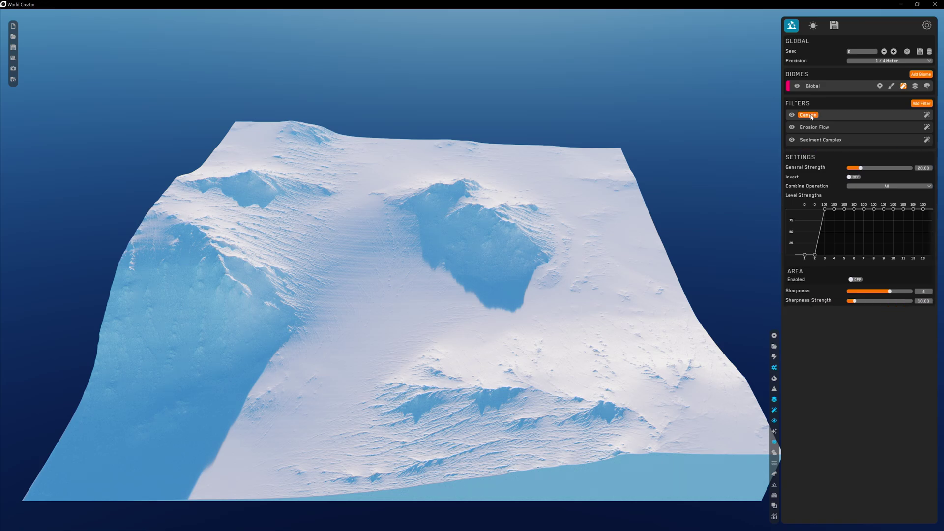
{"action": "left_click", "coordinate": [816, 129]}
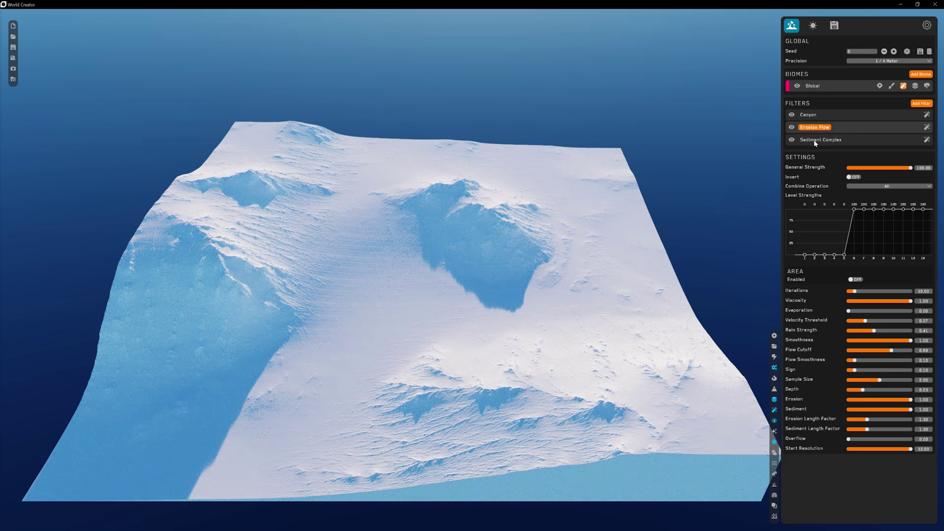
{"action": "left_click", "coordinate": [815, 141]}
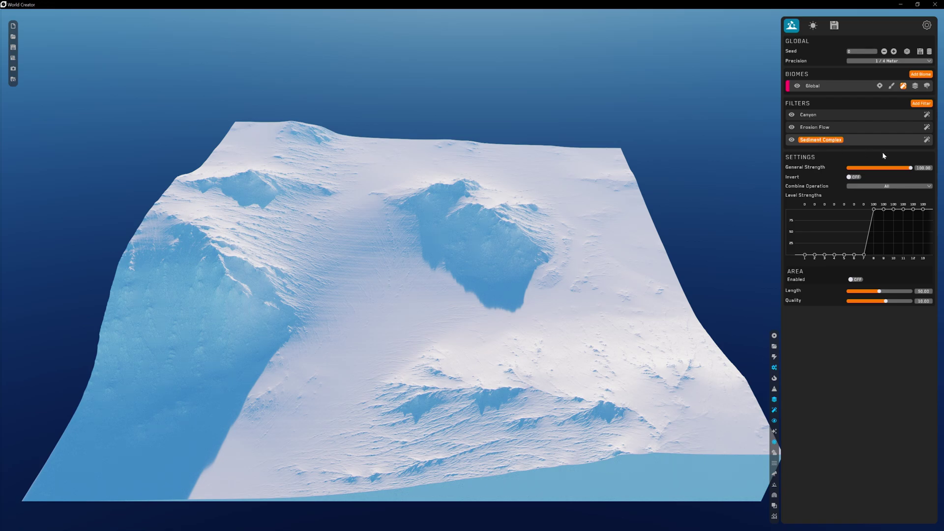
Lower Sediment Complex strength to about 49.78 and shape its level curve to peak at 75, tapering to 25.
{"action": "left_click_drag", "start_coordinate": [910, 167], "coordinate": [881, 168]}
{"action": "mouse_move", "coordinate": [872, 225]}
{"action": "left_mouse_down"}
{"action": "mouse_move", "coordinate": [873, 234]}
{"action": "mouse_move", "coordinate": [892, 222]}
{"action": "left_mouse_up"}
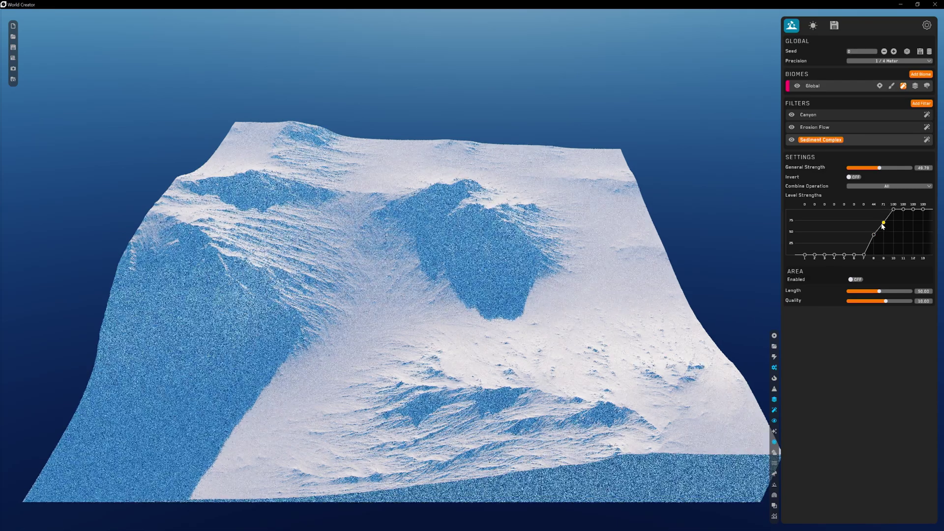
{"action": "left_click_drag", "start_coordinate": [864, 255], "coordinate": [864, 248]}
{"action": "mouse_move", "coordinate": [894, 209]}
{"action": "left_mouse_down"}
{"action": "mouse_move", "coordinate": [893, 225]}
{"action": "mouse_move", "coordinate": [924, 244]}
{"action": "left_mouse_up"}
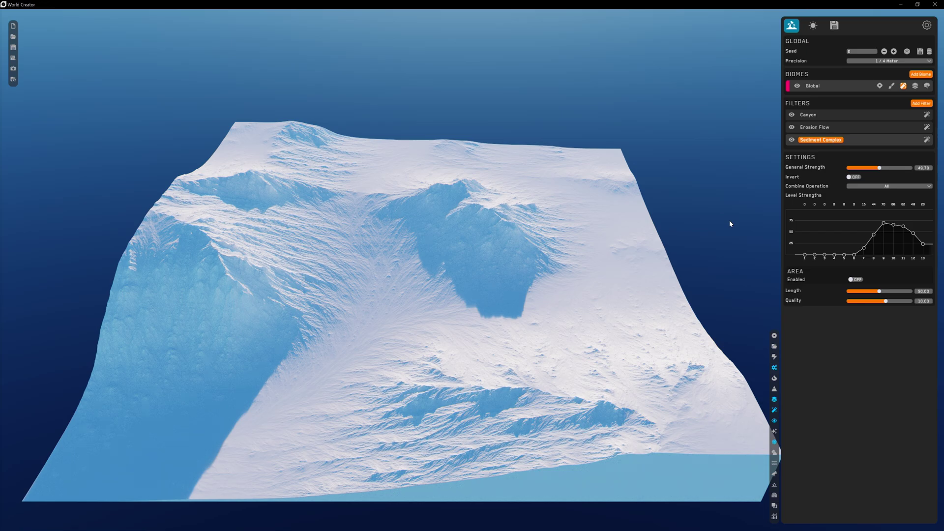
Reshape Canyon's level strengths: peak 88 at level 2, about 52 through level 8, 0 above.
{"action": "left_click", "coordinate": [808, 116]}
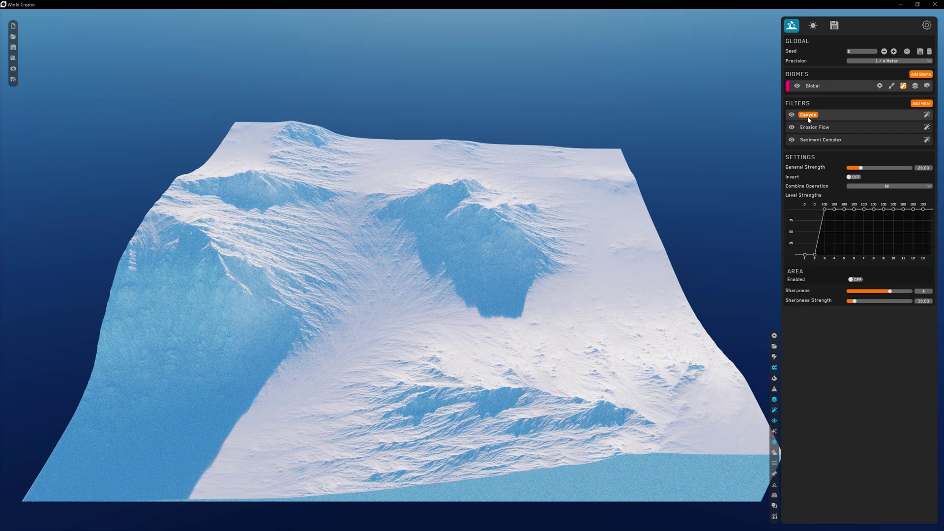
{"action": "mouse_move", "coordinate": [824, 255]}
{"action": "left_mouse_down"}
{"action": "mouse_move", "coordinate": [917, 202]}
{"action": "mouse_move", "coordinate": [866, 245]}
{"action": "left_mouse_up"}
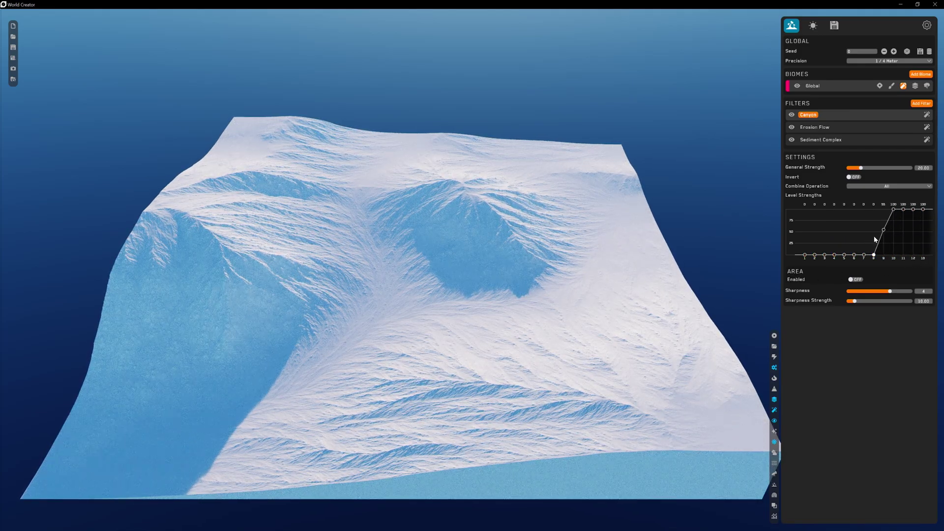
{"action": "left_click_drag", "start_coordinate": [893, 209], "coordinate": [894, 224]}
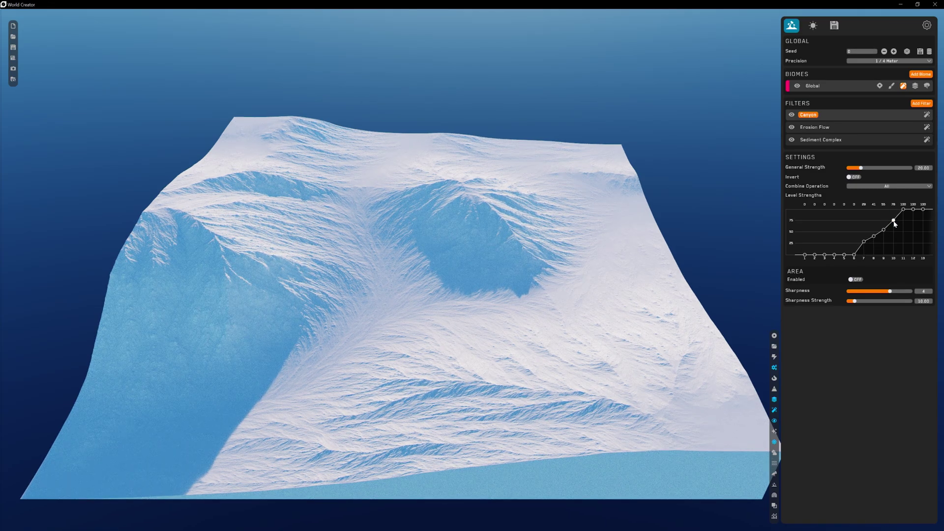
{"action": "mouse_move", "coordinate": [925, 254]}
{"action": "left_mouse_down"}
{"action": "mouse_move", "coordinate": [815, 253]}
{"action": "mouse_move", "coordinate": [815, 212]}
{"action": "mouse_move", "coordinate": [844, 234]}
{"action": "mouse_move", "coordinate": [874, 234]}
{"action": "left_mouse_up"}
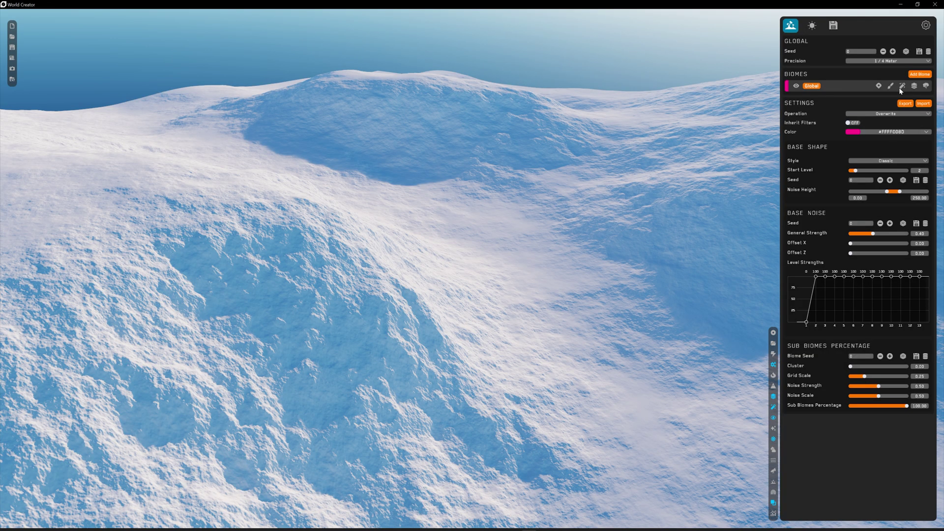
Add Ridged, Grid Simulation, Erosion Flow and Talus filters to the Global biome.
{"action": "left_click", "coordinate": [921, 103]}
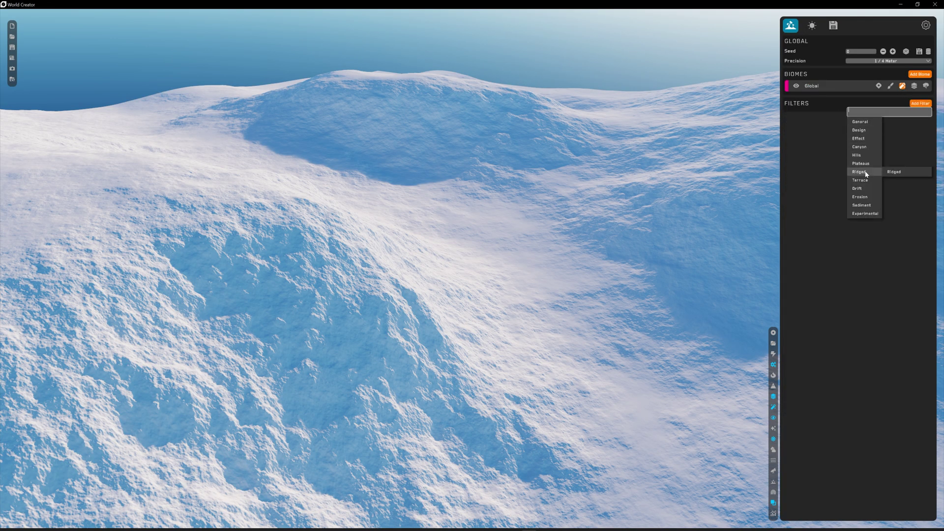
{"action": "left_click", "coordinate": [896, 173]}
{"action": "left_click", "coordinate": [920, 103]}
{"action": "left_click", "coordinate": [899, 201]}
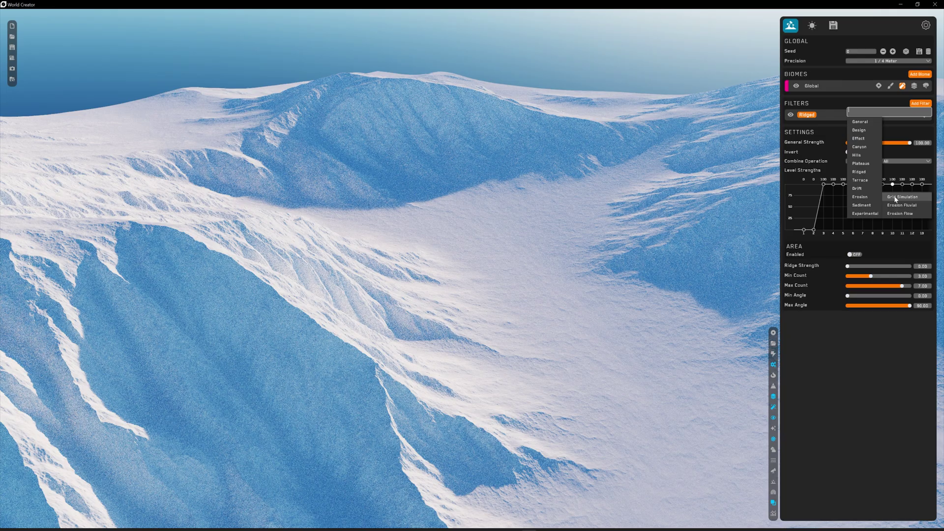
{"action": "left_click", "coordinate": [920, 103]}
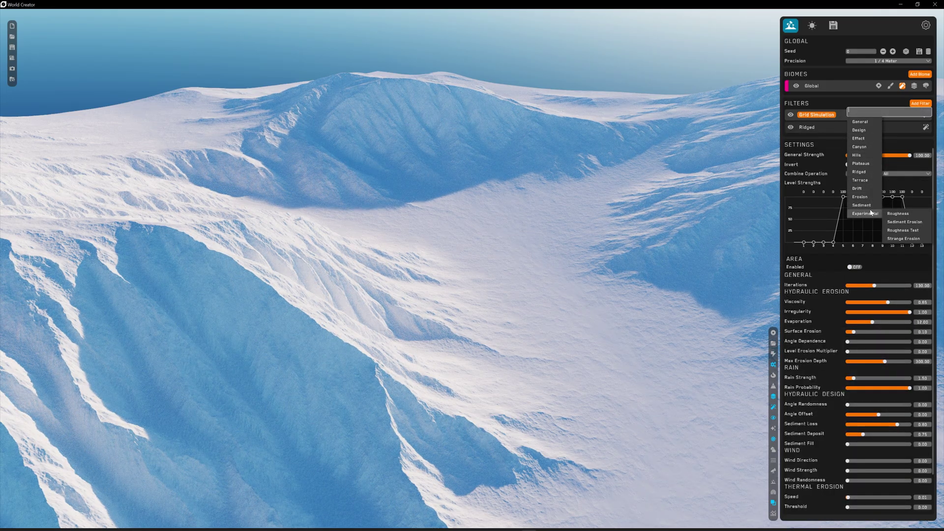
{"action": "mouse_move", "coordinate": [871, 198]}
{"action": "left_click", "coordinate": [900, 213]}
{"action": "left_click", "coordinate": [920, 103]}
{"action": "mouse_move", "coordinate": [860, 146]}
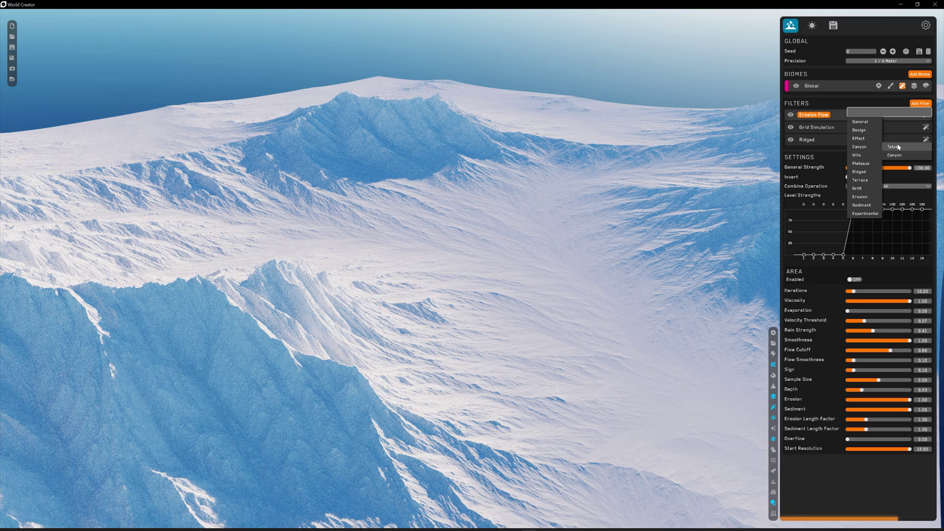
{"action": "left_click", "coordinate": [892, 147]}
Soften Talus to about 58.83 strength with Length 32.15.
{"action": "left_click_drag", "start_coordinate": [910, 180], "coordinate": [884, 180]}
{"action": "left_click_drag", "start_coordinate": [878, 304], "coordinate": [868, 304]}
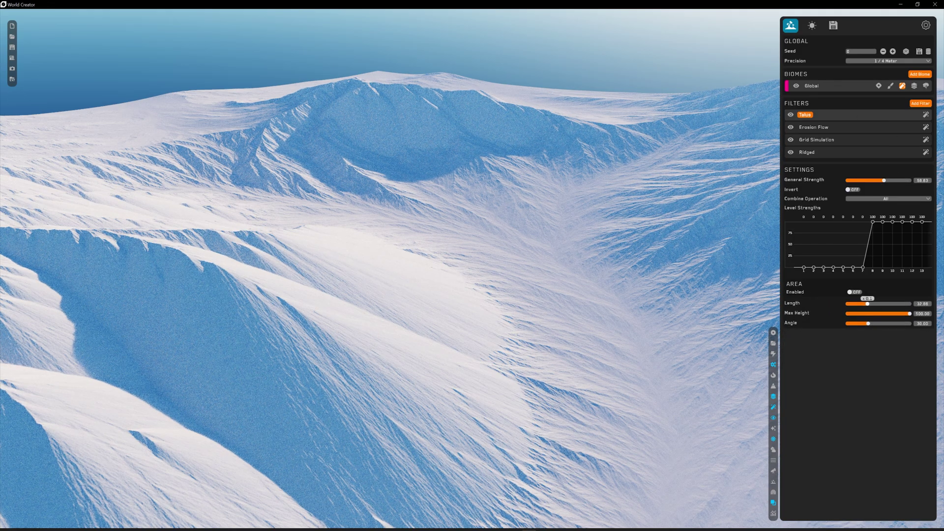
{"action": "left_click", "coordinate": [920, 104]}
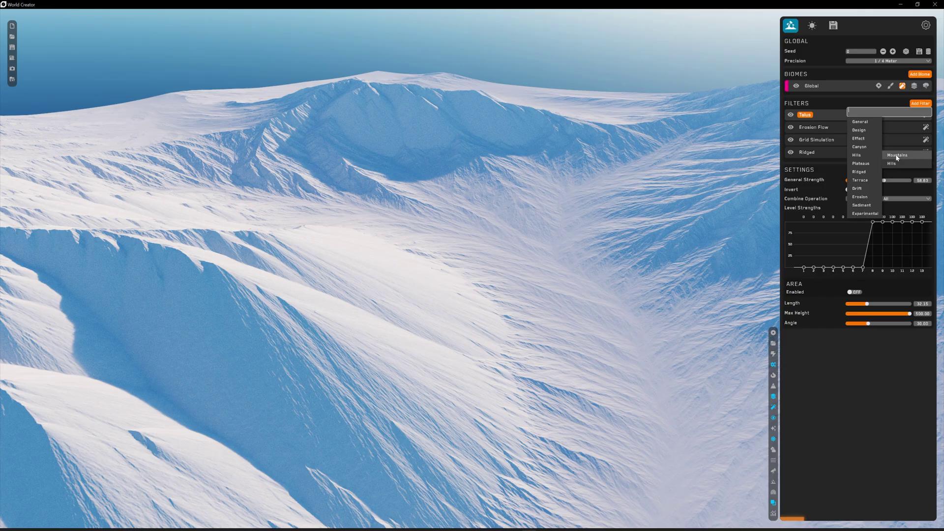